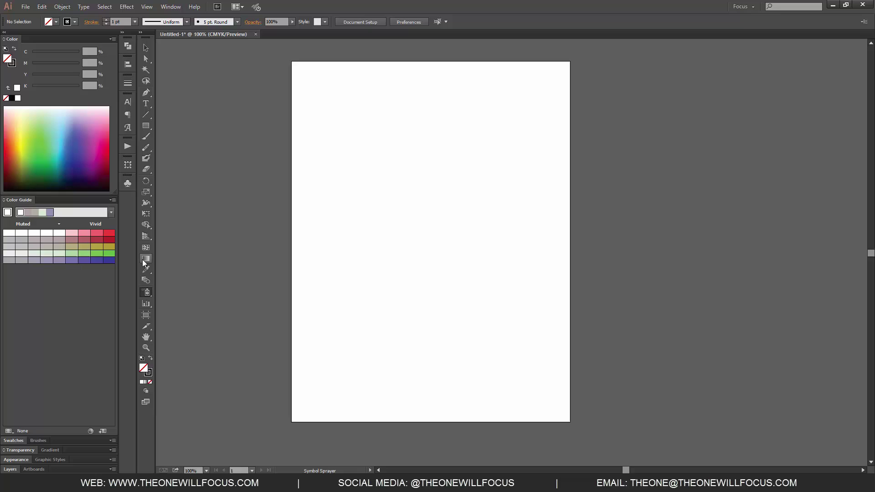
# - Spray glossy orange sphere symbols from the Symbols panel across most of the artboard
pyautogui.click(175, 9)
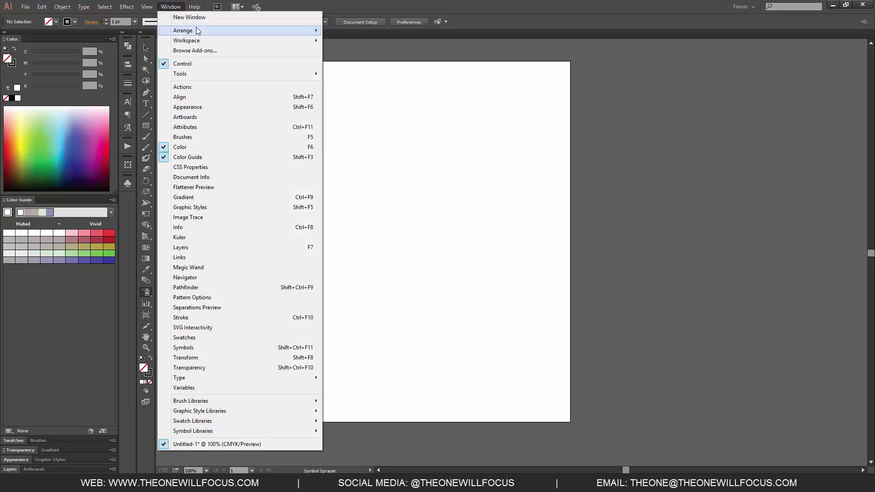
pyautogui.click(225, 348)
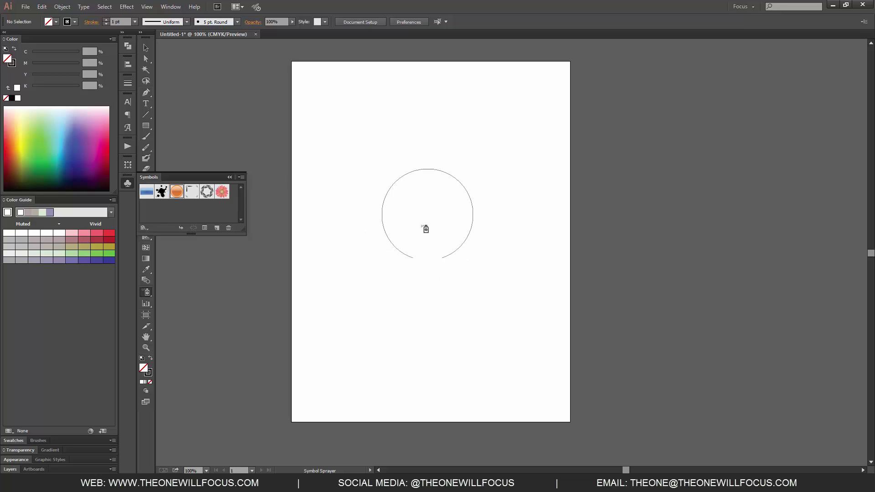
pyautogui.moveTo(338, 148)
pyautogui.mouseDown()
pyautogui.moveTo(354, 192)
pyautogui.moveTo(401, 227)
pyautogui.moveTo(438, 206)
pyautogui.moveTo(414, 147)
pyautogui.moveTo(375, 186)
pyautogui.moveTo(437, 198)
pyautogui.moveTo(392, 228)
pyautogui.moveTo(421, 160)
pyautogui.moveTo(431, 232)
pyautogui.moveTo(446, 214)
pyautogui.moveTo(452, 239)
pyautogui.moveTo(493, 248)
pyautogui.moveTo(478, 291)
pyautogui.moveTo(488, 295)
pyautogui.moveTo(432, 360)
pyautogui.moveTo(390, 284)
pyautogui.moveTo(472, 282)
pyautogui.moveTo(529, 248)
pyautogui.moveTo(459, 273)
pyautogui.moveTo(481, 304)
pyautogui.moveTo(431, 277)
pyautogui.moveTo(431, 323)
pyautogui.moveTo(441, 269)
pyautogui.moveTo(484, 203)
pyautogui.moveTo(428, 181)
pyautogui.moveTo(476, 199)
pyautogui.moveTo(402, 213)
pyautogui.moveTo(436, 253)
pyautogui.moveTo(365, 240)
pyautogui.moveTo(424, 195)
pyautogui.moveTo(434, 293)
pyautogui.moveTo(353, 322)
pyautogui.moveTo(397, 243)
pyautogui.moveTo(438, 296)
pyautogui.moveTo(389, 278)
pyautogui.moveTo(411, 306)
pyautogui.moveTo(376, 302)
pyautogui.moveTo(418, 306)
pyautogui.mouseUp()
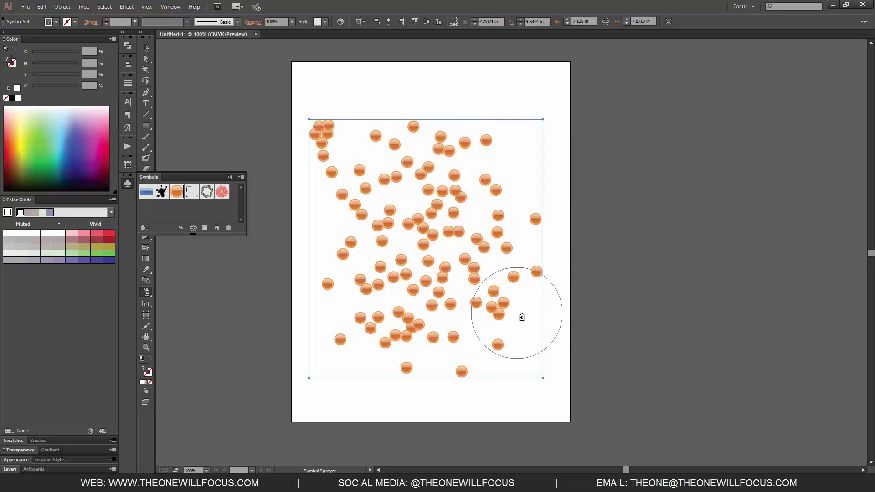
pyautogui.click(230, 177)
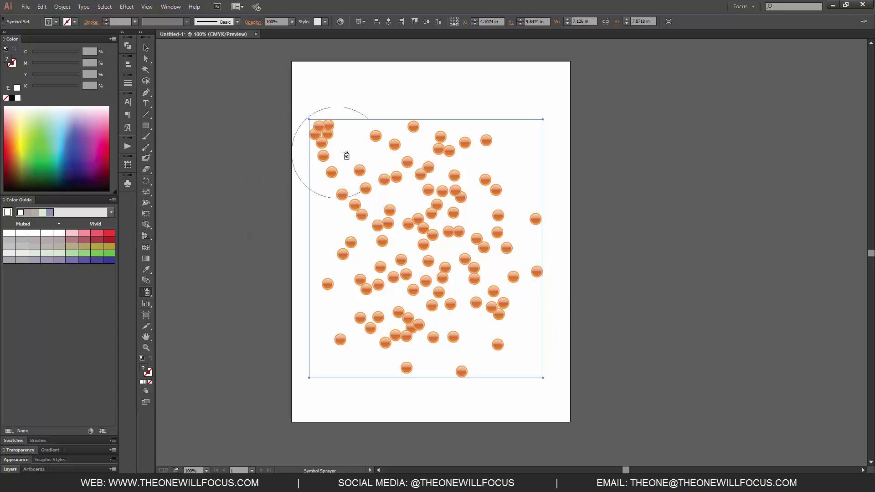
pyautogui.doubleClick(148, 296)
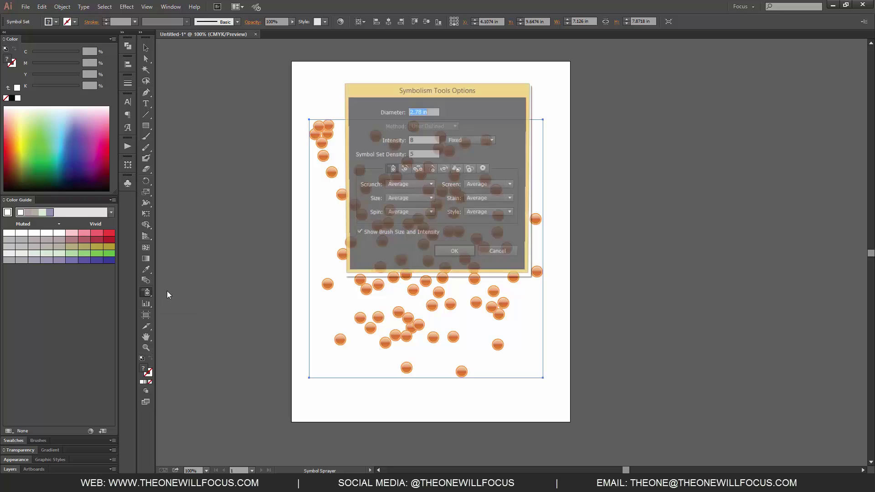
pyautogui.moveTo(521, 93); pyautogui.dragTo(758, 122)
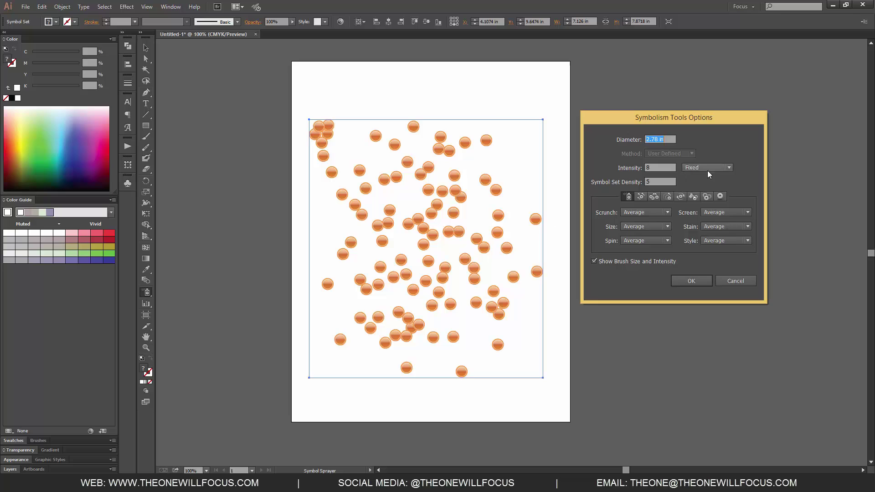
pyautogui.click(727, 168)
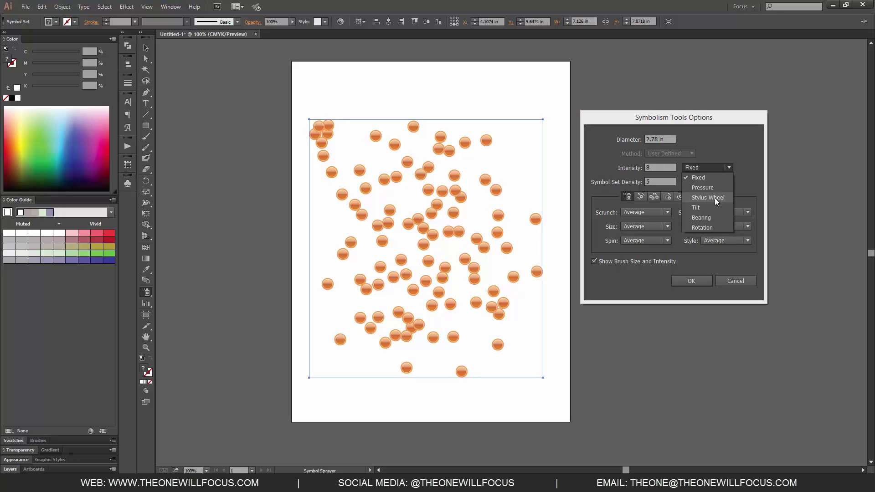
pyautogui.click(718, 143)
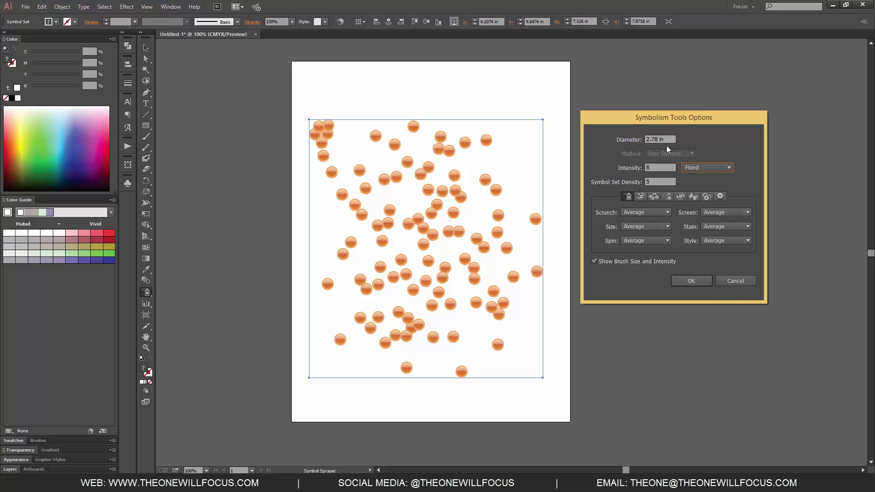
pyautogui.click(691, 280)
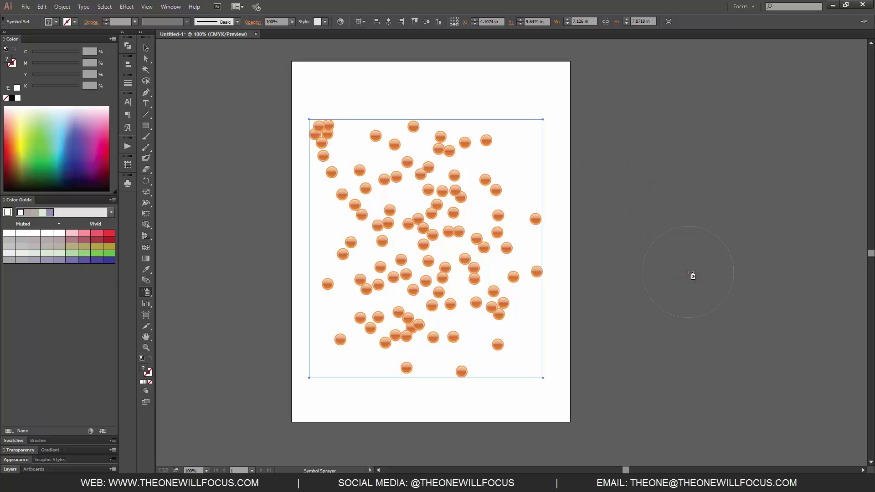
# - Push the spheres with the Symbol Shifter into a top arc, opening gaps lower down
pyautogui.click(146, 291)
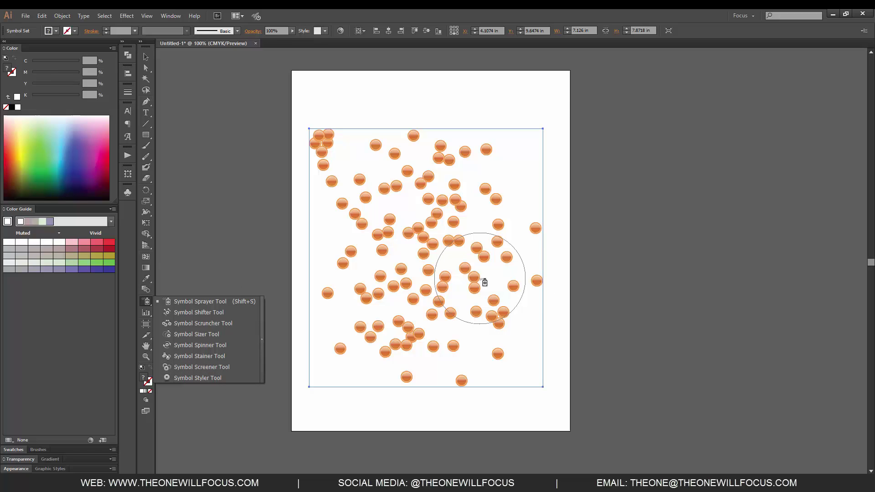
pyautogui.click(218, 312)
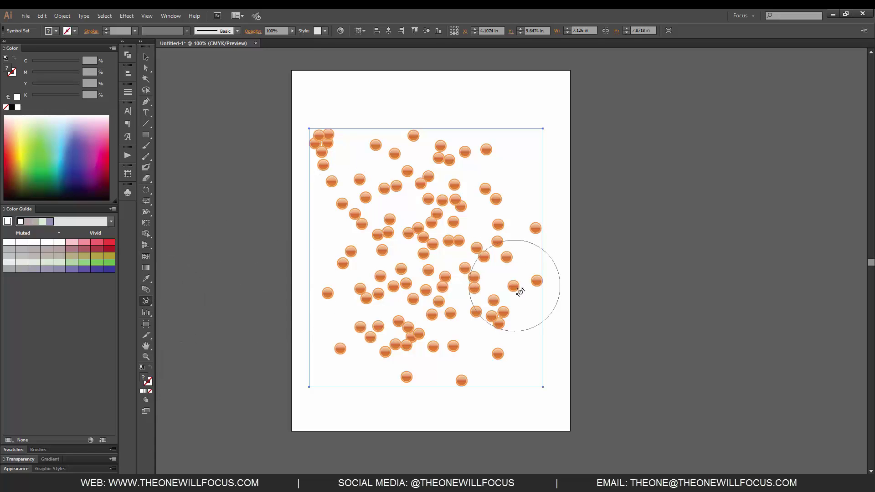
pyautogui.moveTo(524, 283)
pyautogui.mouseDown()
pyautogui.moveTo(475, 283)
pyautogui.moveTo(374, 228)
pyautogui.moveTo(336, 193)
pyautogui.moveTo(372, 181)
pyautogui.moveTo(439, 186)
pyautogui.moveTo(478, 203)
pyautogui.moveTo(477, 240)
pyautogui.moveTo(399, 305)
pyautogui.mouseUp()
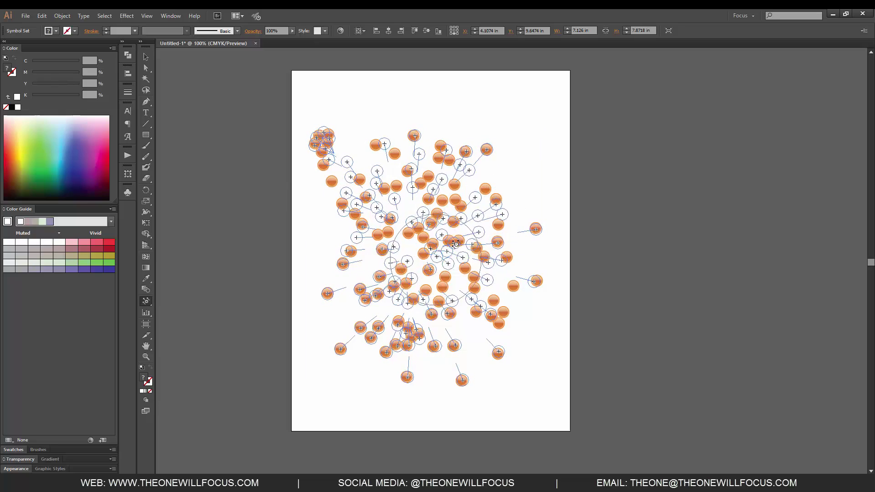
pyautogui.moveTo(456, 244)
pyautogui.mouseDown()
pyautogui.moveTo(498, 195)
pyautogui.moveTo(536, 121)
pyautogui.moveTo(534, 105)
pyautogui.mouseUp()
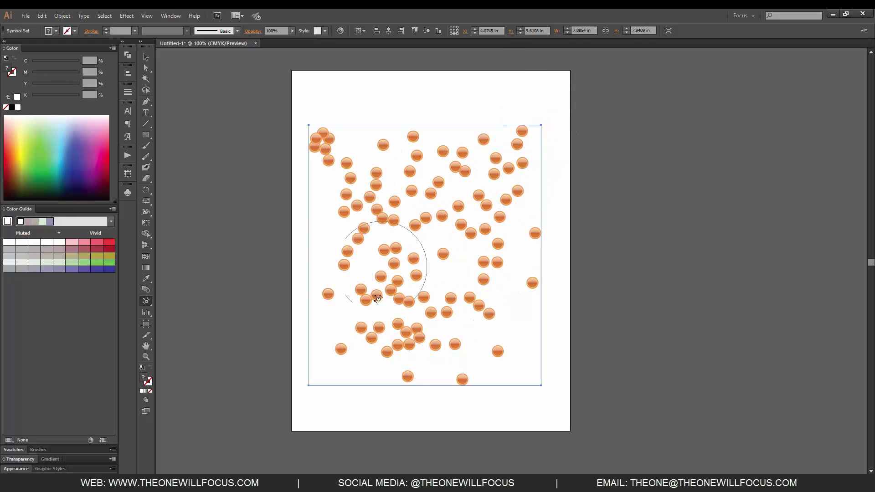
pyautogui.moveTo(378, 298)
pyautogui.mouseDown()
pyautogui.moveTo(401, 291)
pyautogui.moveTo(358, 329)
pyautogui.moveTo(410, 314)
pyautogui.moveTo(418, 268)
pyautogui.moveTo(461, 182)
pyautogui.mouseUp()
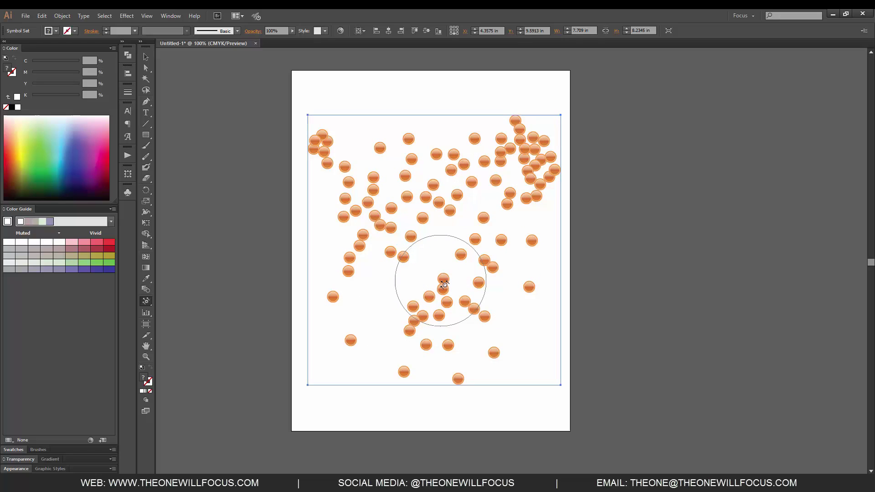
pyautogui.moveTo(384, 306); pyautogui.dragTo(420, 137)
pyautogui.moveTo(430, 206); pyautogui.dragTo(480, 127)
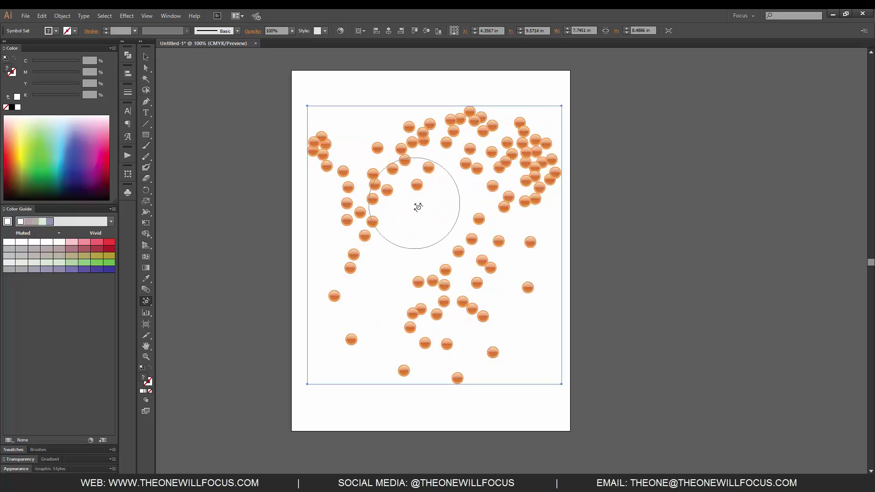
# - Scrunch the lower spheres and the upper-right cluster closer together with the Symbol Scruncher
pyautogui.click(146, 302)
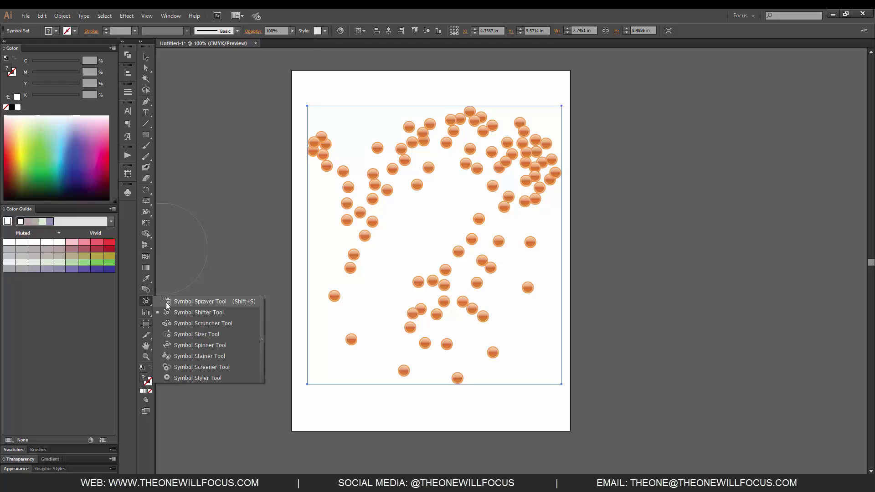
pyautogui.click(231, 323)
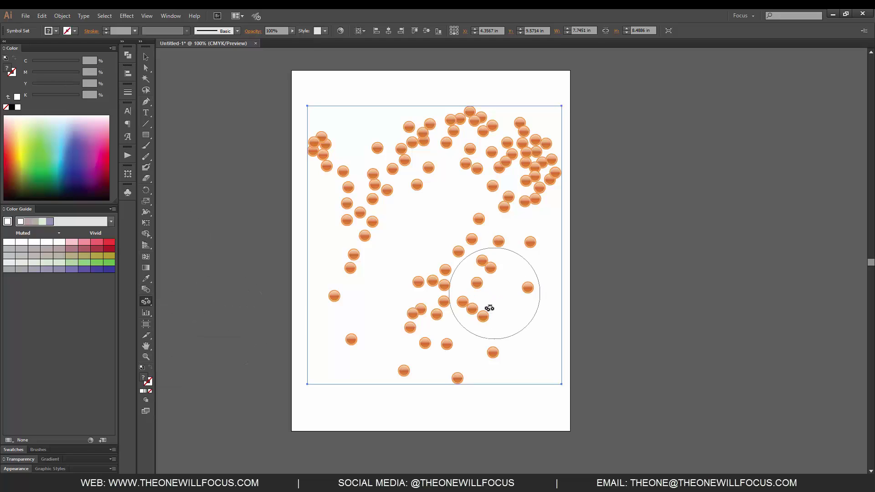
pyautogui.moveTo(488, 307)
pyautogui.mouseDown()
pyautogui.moveTo(469, 307)
pyautogui.moveTo(448, 284)
pyautogui.moveTo(470, 292)
pyautogui.moveTo(490, 285)
pyautogui.moveTo(465, 269)
pyautogui.mouseUp()
pyautogui.moveTo(510, 198)
pyautogui.mouseDown()
pyautogui.moveTo(497, 232)
pyautogui.moveTo(479, 213)
pyautogui.moveTo(502, 196)
pyautogui.mouseUp()
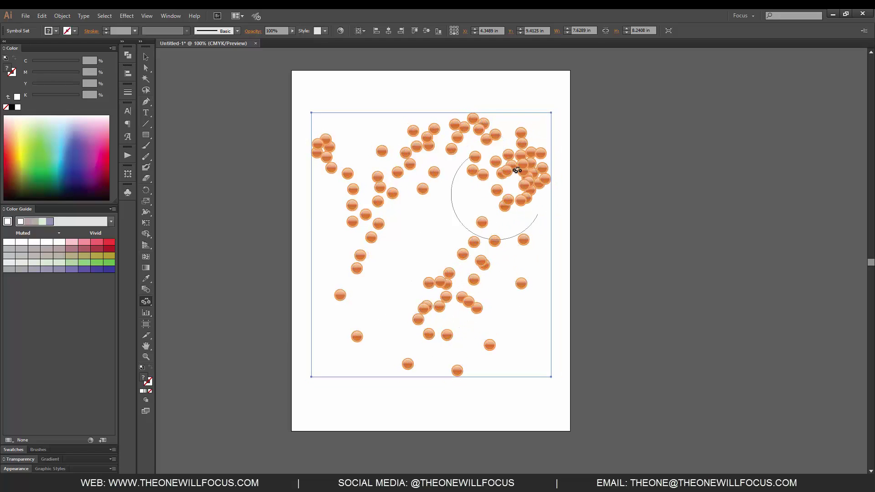
pyautogui.moveTo(461, 274)
pyautogui.mouseDown()
pyautogui.moveTo(445, 307)
pyautogui.moveTo(450, 292)
pyautogui.mouseUp()
pyautogui.moveTo(518, 173)
pyautogui.mouseDown()
pyautogui.moveTo(497, 214)
pyautogui.moveTo(512, 158)
pyautogui.moveTo(524, 157)
pyautogui.moveTo(515, 167)
pyautogui.mouseUp()
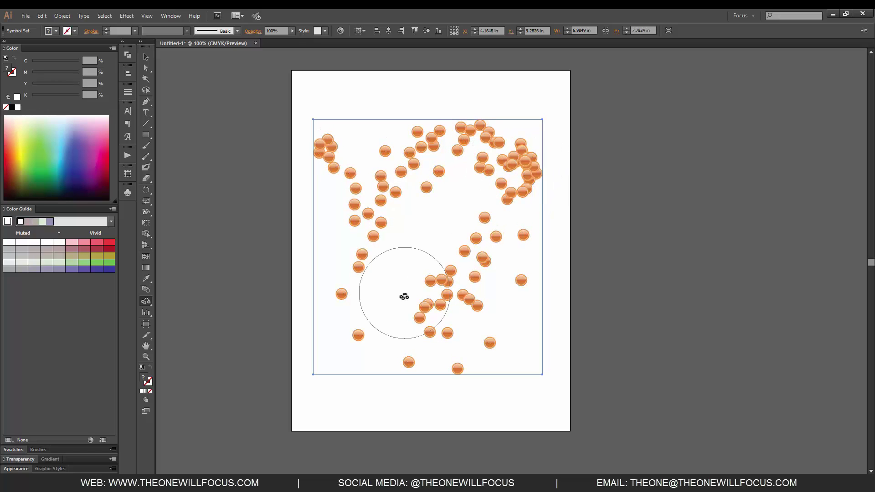
# - Enlarge the spheres in the lower middle and toward the right with the Symbol Sizer
pyautogui.click(147, 301)
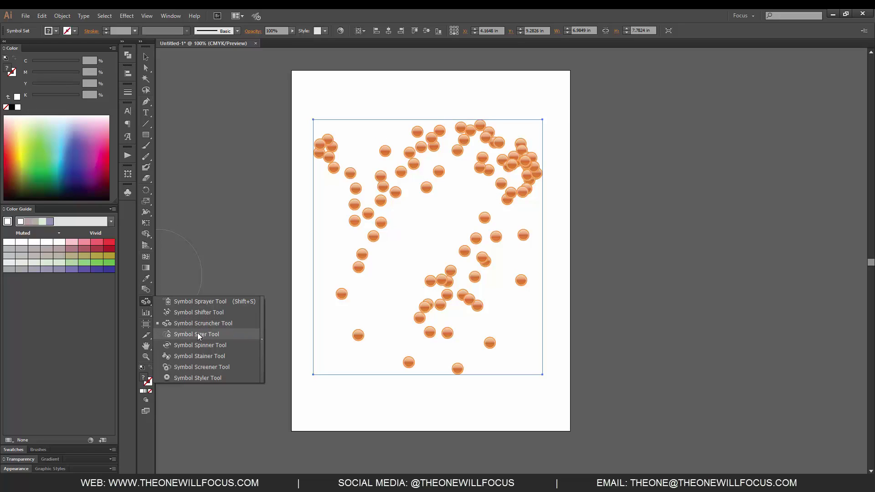
pyautogui.click(196, 334)
pyautogui.moveTo(459, 328)
pyautogui.mouseDown()
pyautogui.moveTo(418, 299)
pyautogui.moveTo(431, 322)
pyautogui.mouseUp()
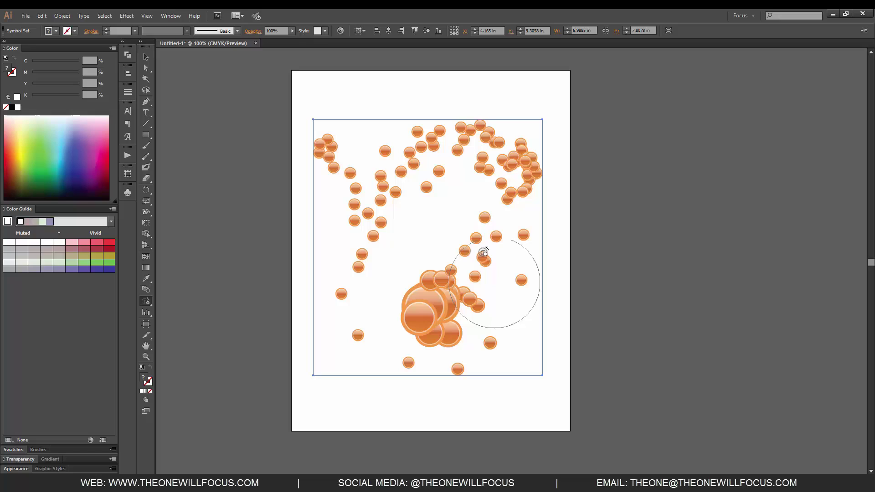
pyautogui.moveTo(484, 265)
pyautogui.mouseDown()
pyautogui.moveTo(469, 250)
pyautogui.moveTo(469, 313)
pyautogui.mouseUp()
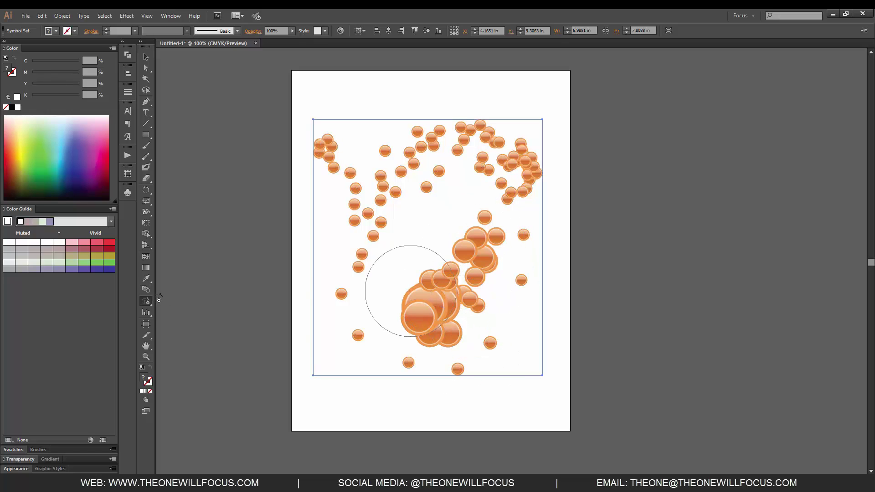
# - Rotate the lower-group spheres and the upper-right group with the Symbol Spinner
pyautogui.click(146, 301)
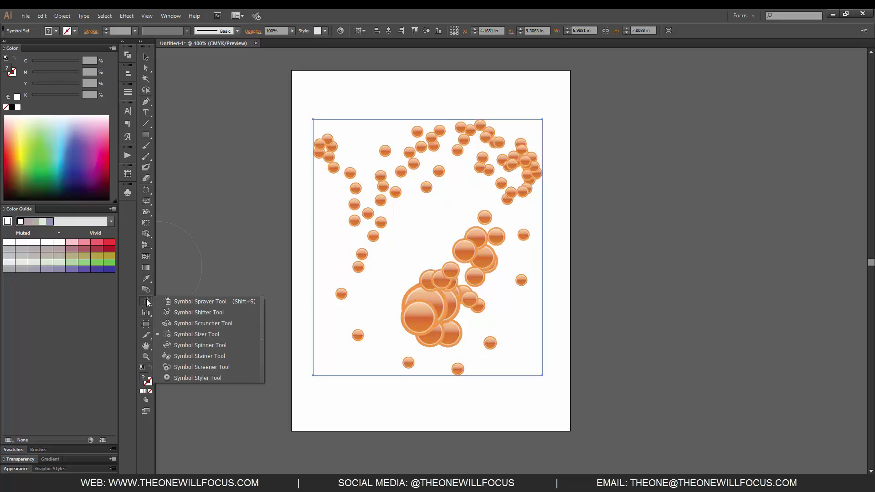
pyautogui.click(198, 344)
pyautogui.moveTo(435, 269); pyautogui.dragTo(453, 325)
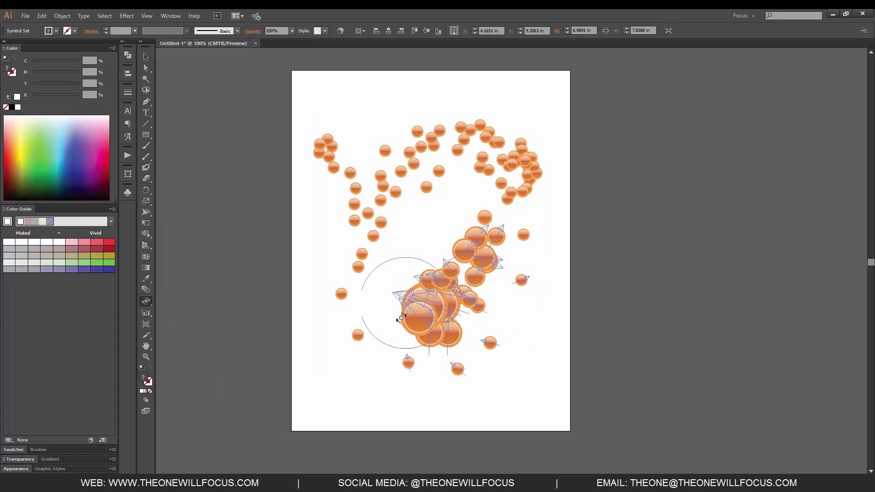
pyautogui.moveTo(435, 327); pyautogui.dragTo(465, 303)
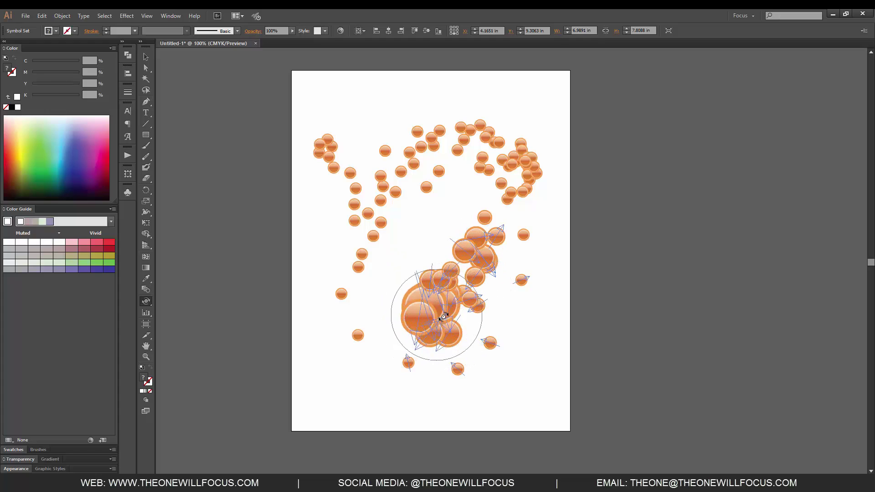
pyautogui.moveTo(451, 301)
pyautogui.mouseDown()
pyautogui.moveTo(462, 302)
pyautogui.moveTo(425, 289)
pyautogui.moveTo(474, 301)
pyautogui.mouseUp()
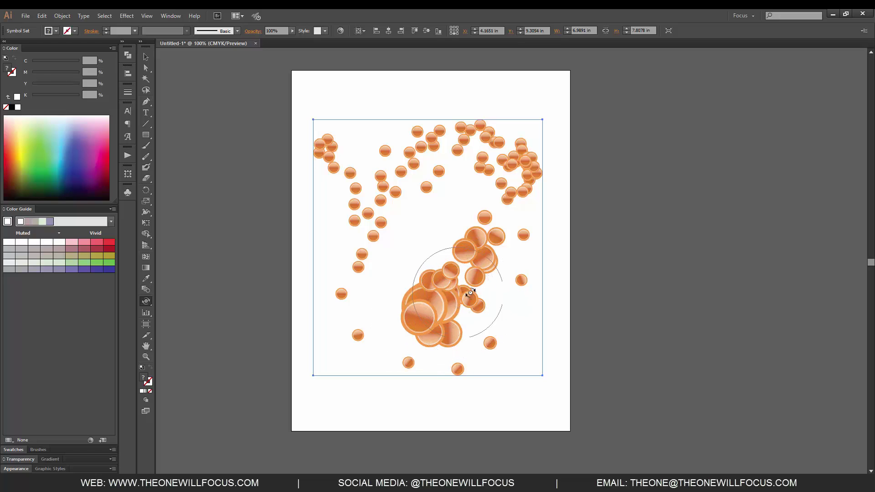
pyautogui.moveTo(463, 296)
pyautogui.mouseDown()
pyautogui.moveTo(425, 286)
pyautogui.moveTo(434, 266)
pyautogui.mouseUp()
pyautogui.moveTo(496, 168); pyautogui.dragTo(479, 130)
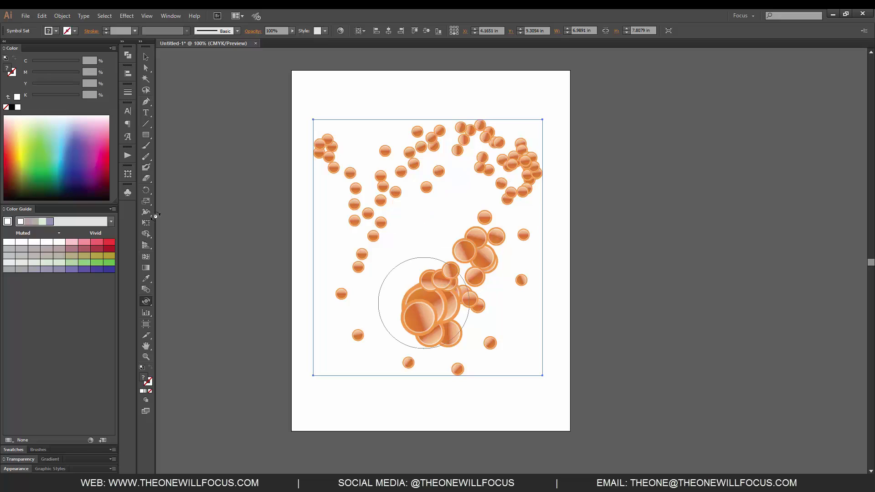
# - Stain the lower and upper-right spheres cyan and the left-hand spheres purple
pyautogui.click(146, 300)
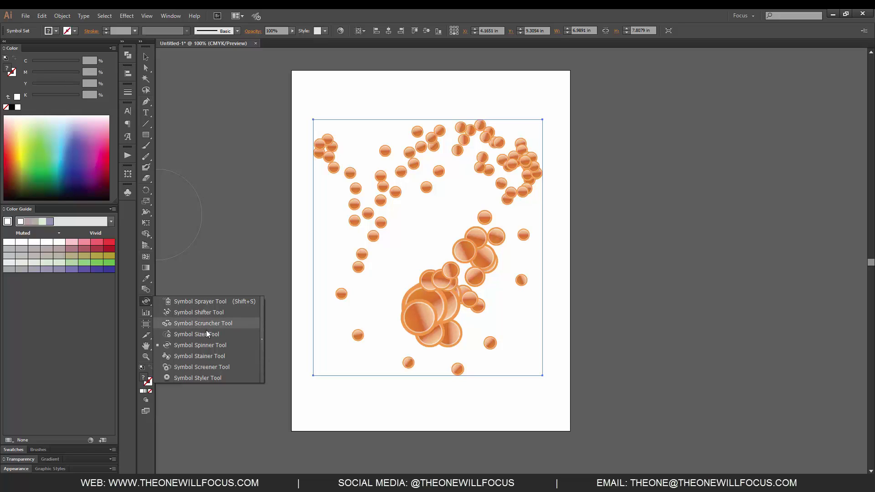
pyautogui.click(234, 354)
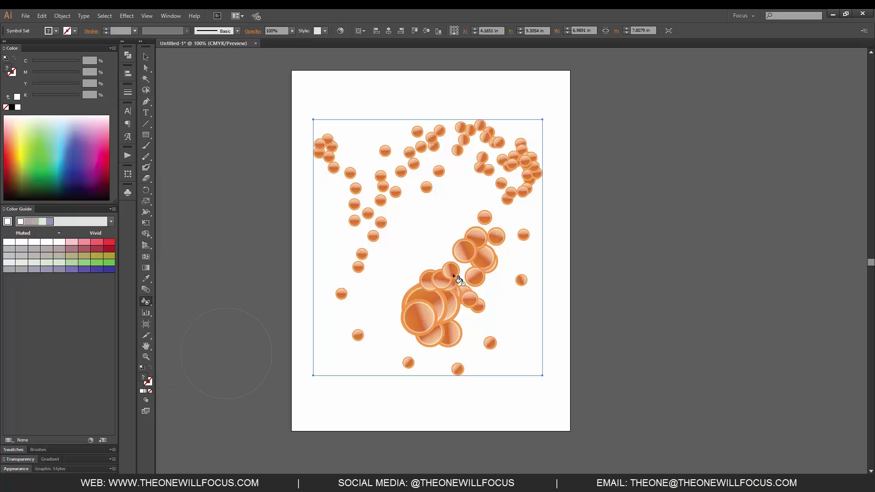
pyautogui.click(419, 336)
pyautogui.click(476, 263)
pyautogui.click(59, 61)
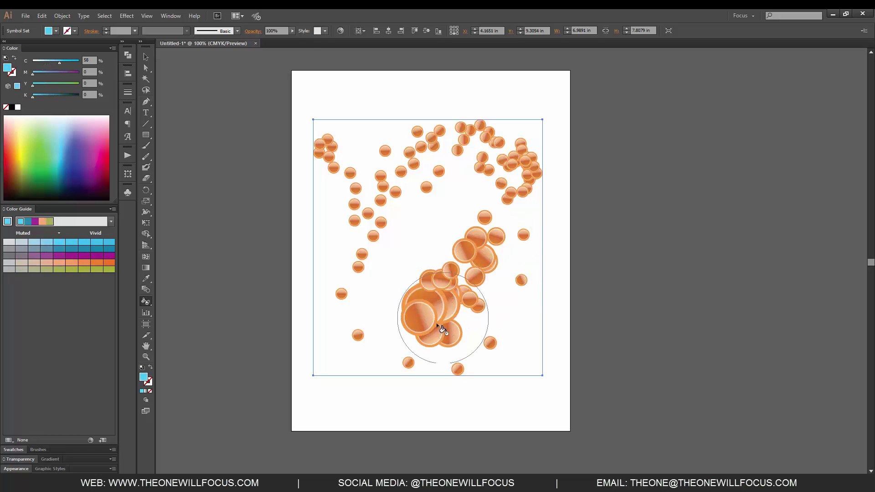
pyautogui.moveTo(442, 332)
pyautogui.mouseDown()
pyautogui.moveTo(426, 322)
pyautogui.moveTo(439, 284)
pyautogui.moveTo(482, 251)
pyautogui.moveTo(512, 207)
pyautogui.moveTo(507, 168)
pyautogui.moveTo(496, 183)
pyautogui.mouseUp()
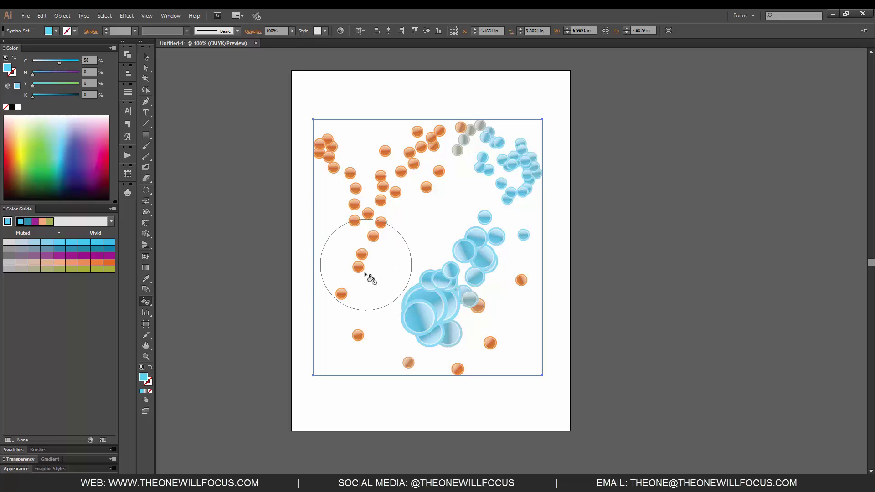
pyautogui.click(72, 73)
pyautogui.moveTo(404, 253)
pyautogui.mouseDown()
pyautogui.moveTo(387, 226)
pyautogui.moveTo(378, 273)
pyautogui.mouseUp()
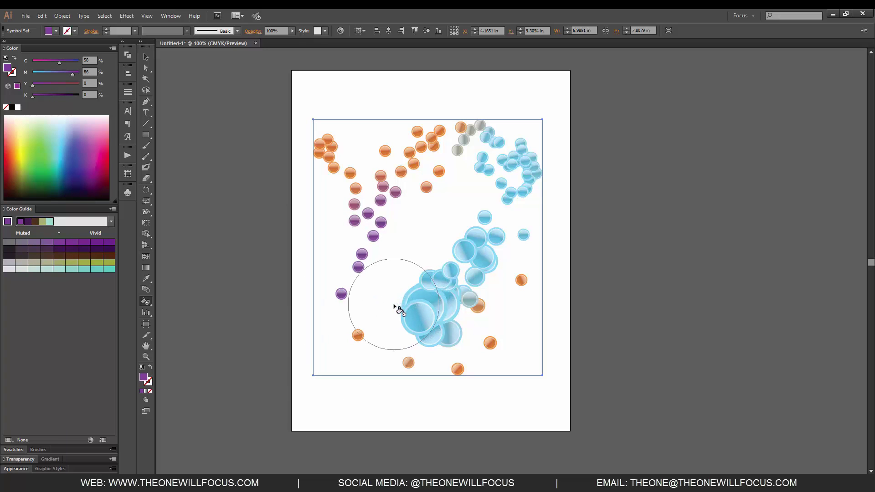
# - Screen the blue clusters and several top-centre spheres to near transparency with the Symbol Screener
pyautogui.click(146, 300)
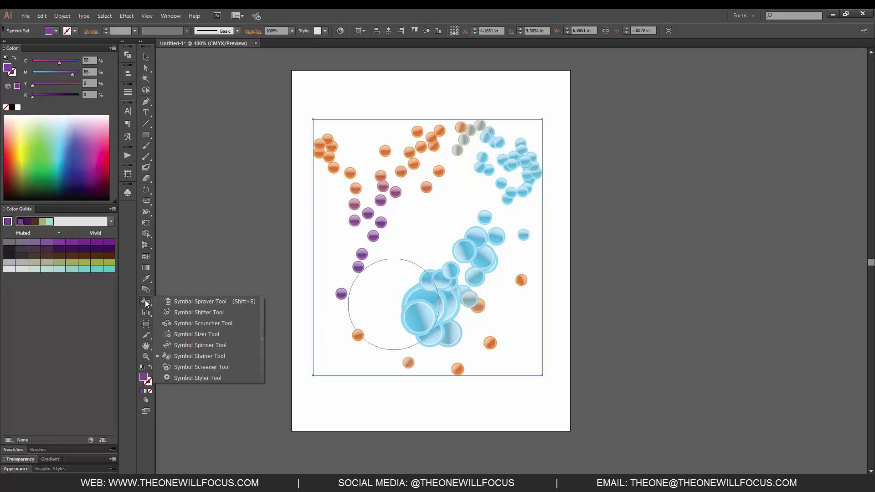
pyautogui.click(211, 368)
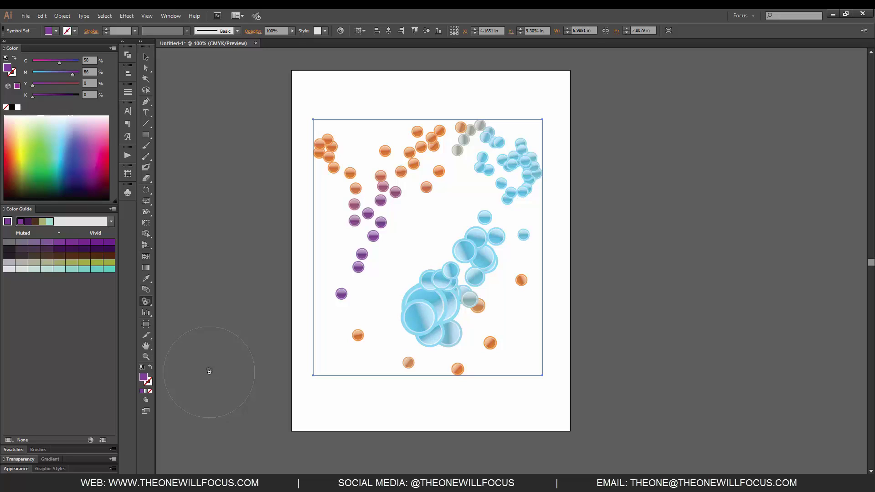
pyautogui.moveTo(519, 224)
pyautogui.mouseDown()
pyautogui.moveTo(527, 241)
pyautogui.moveTo(474, 318)
pyautogui.mouseUp()
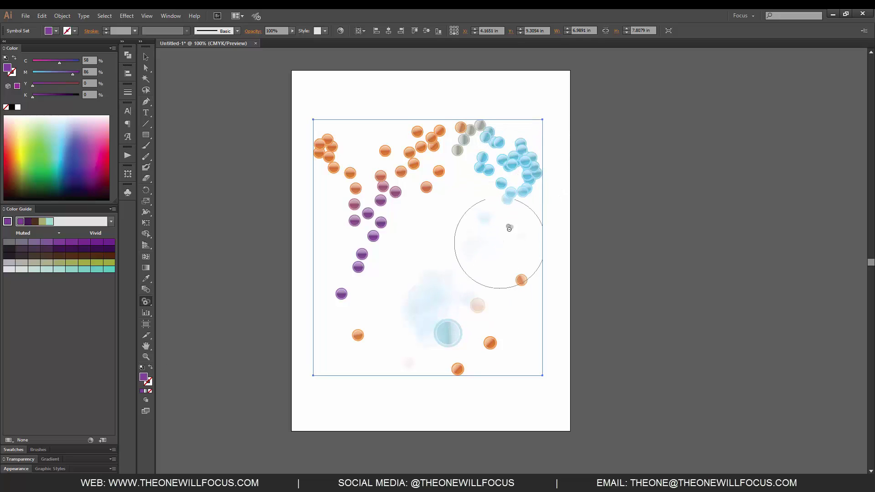
pyautogui.moveTo(456, 191)
pyautogui.mouseDown()
pyautogui.moveTo(414, 167)
pyautogui.moveTo(448, 207)
pyautogui.mouseUp()
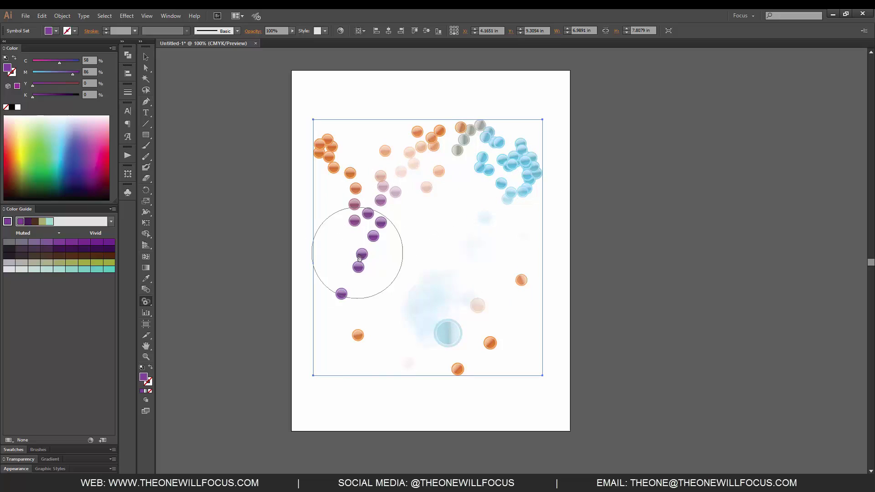
pyautogui.moveTo(521, 157); pyautogui.dragTo(515, 150)
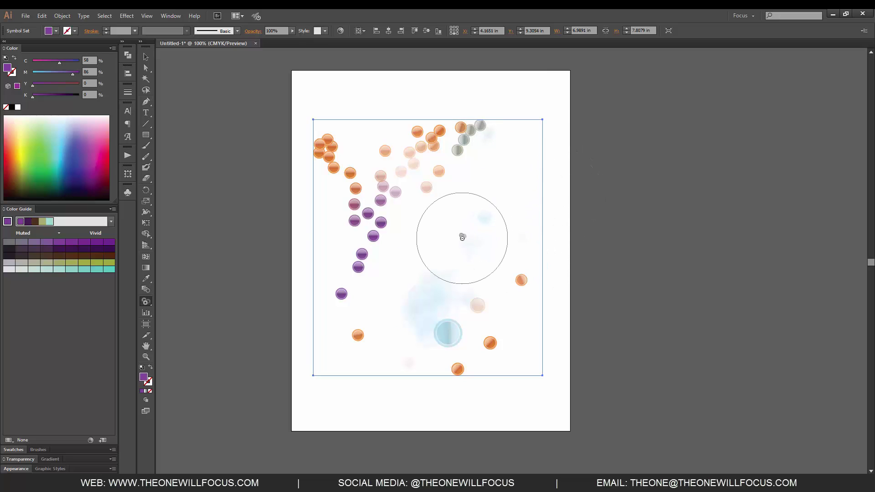
pyautogui.click(147, 302)
# - Apply the green patterned graphic style to the left purple spheres with the Symbol Styler
pyautogui.click(214, 377)
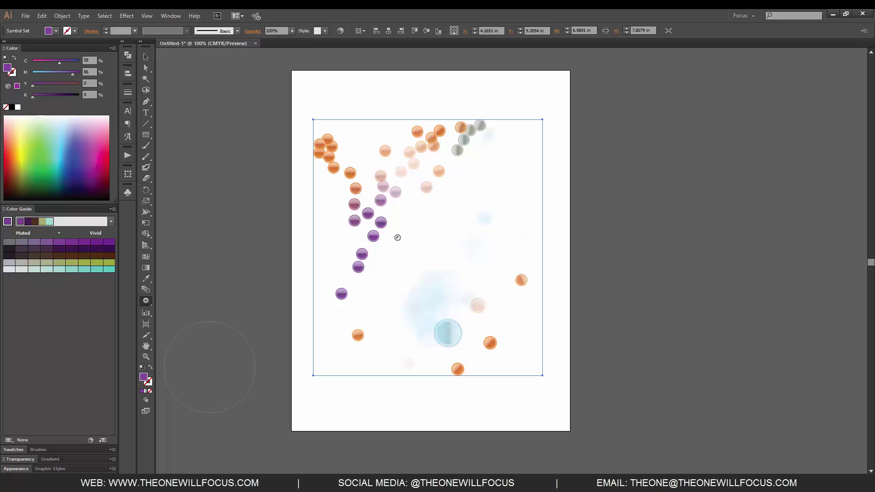
pyautogui.click(380, 256)
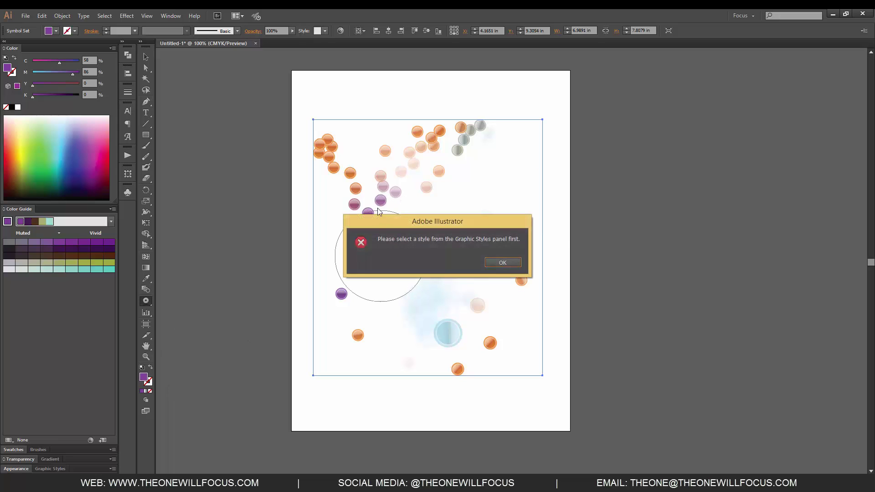
pyautogui.click(509, 261)
pyautogui.click(177, 16)
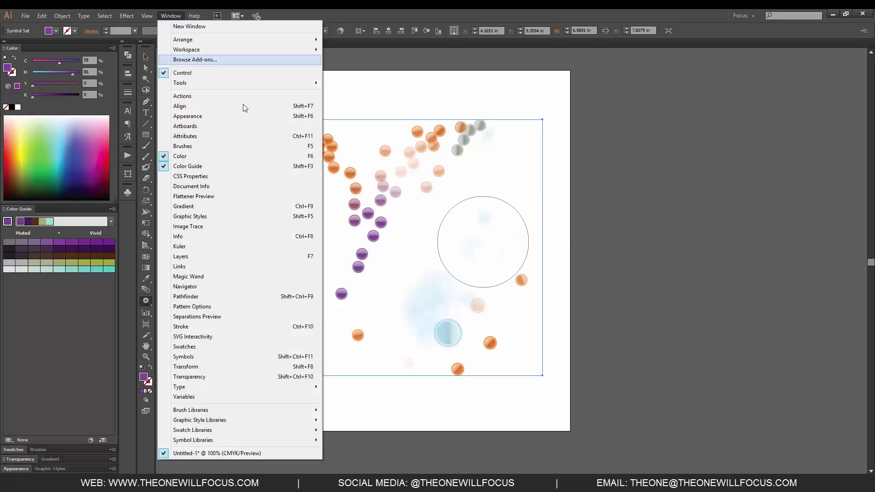
pyautogui.click(234, 216)
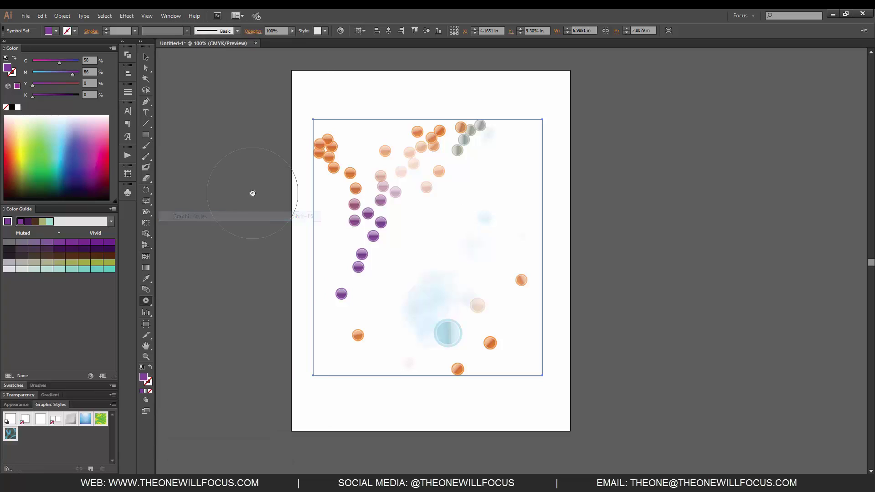
pyautogui.click(100, 420)
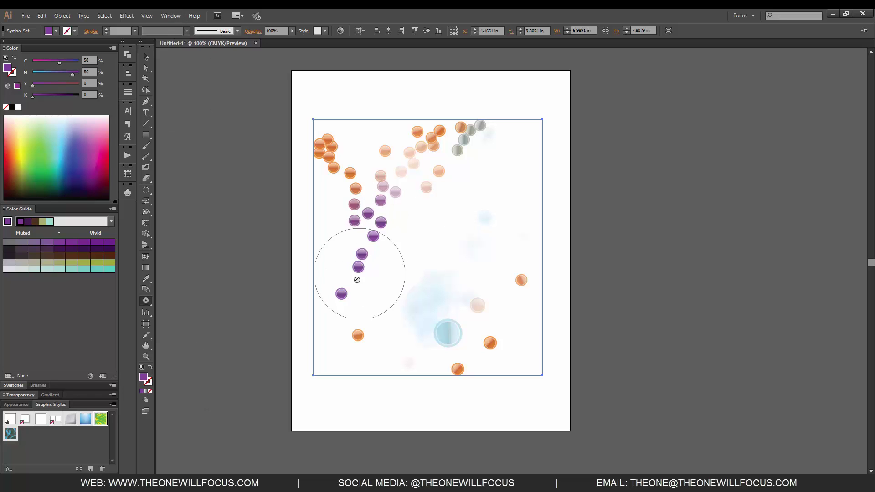
pyautogui.moveTo(361, 262)
pyautogui.mouseDown()
pyautogui.moveTo(352, 172)
pyautogui.moveTo(384, 170)
pyautogui.moveTo(378, 180)
pyautogui.mouseUp()
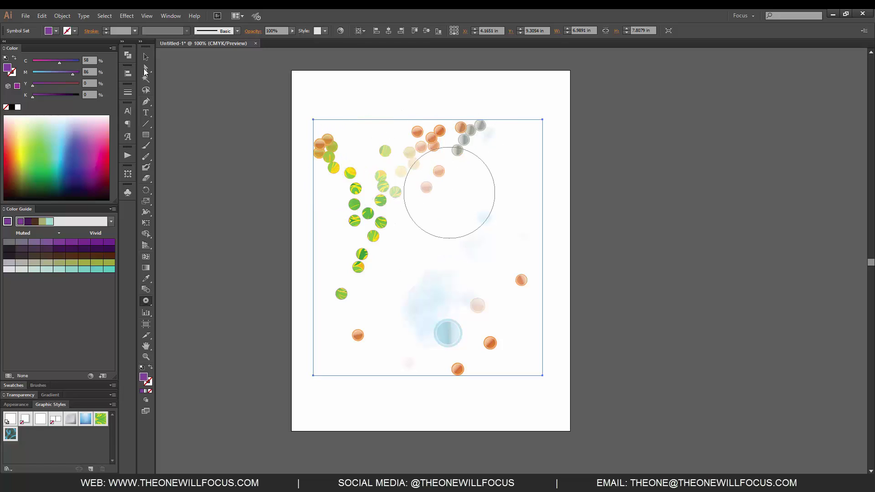
# - Show the Symbols panel menu's list of built-in symbol libraries, using the Selection Tool
pyautogui.click(145, 58)
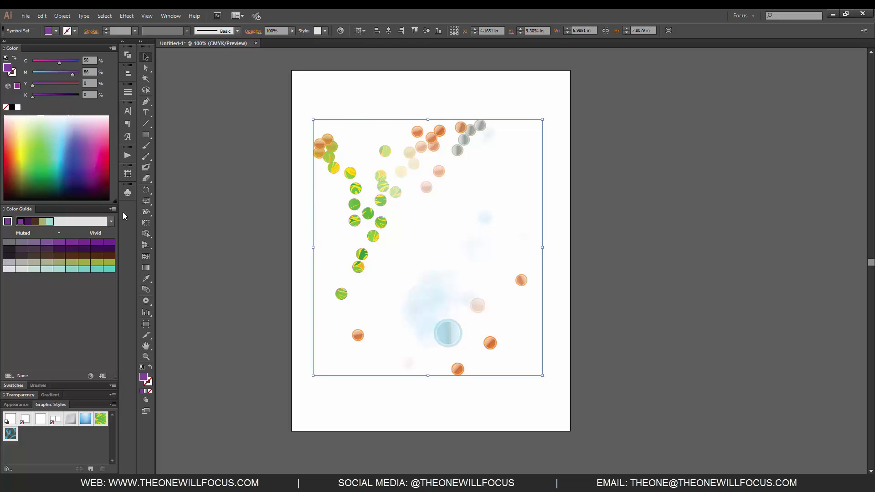
pyautogui.click(128, 193)
pyautogui.click(241, 187)
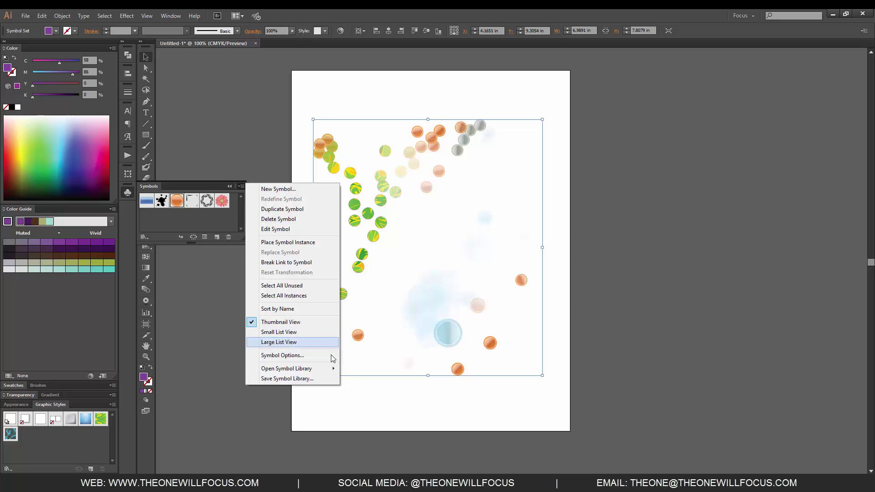
pyautogui.moveTo(317, 370)
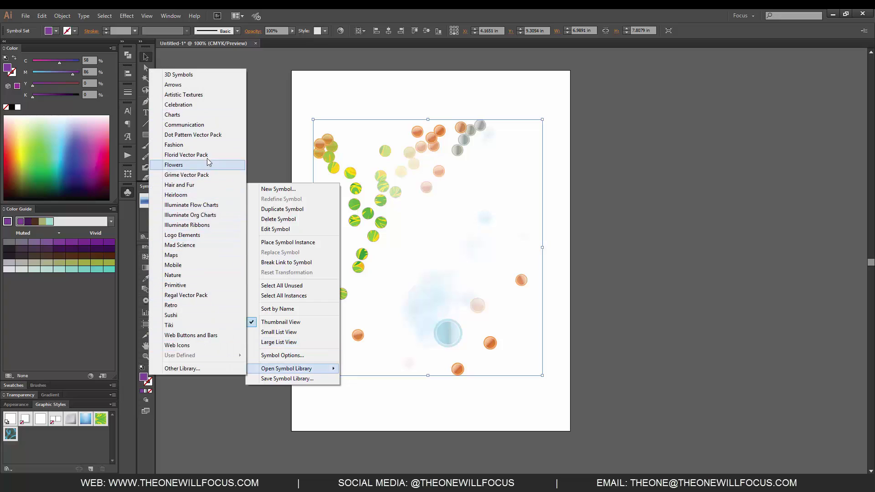
# - Load the Logo Elements library and spray gold column logos into the artboard centre
pyautogui.click(197, 236)
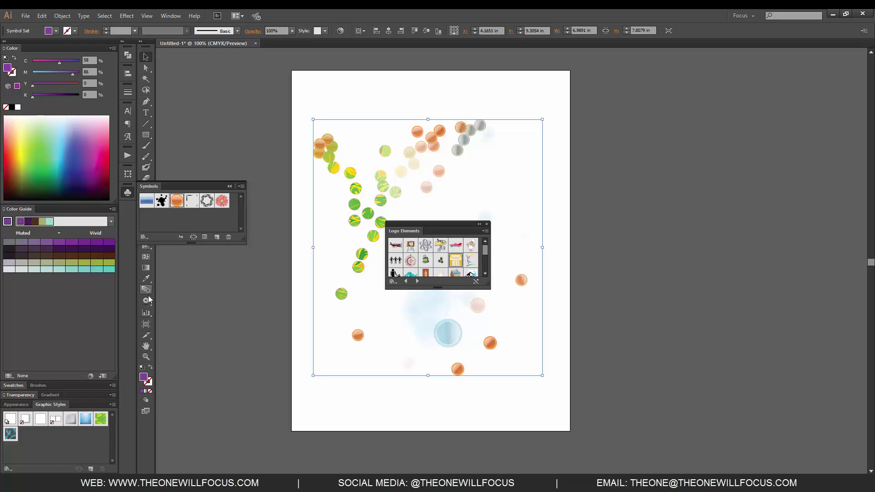
pyautogui.moveTo(148, 300); pyautogui.dragTo(201, 302)
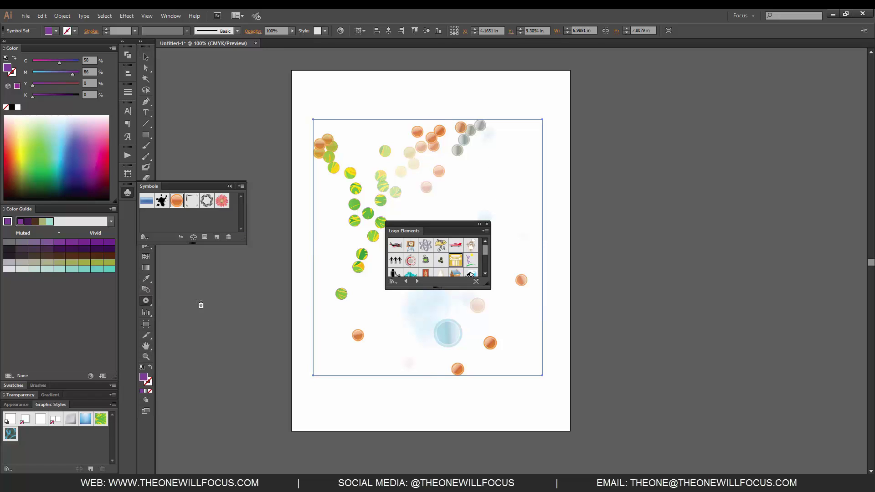
pyautogui.moveTo(336, 355)
pyautogui.mouseDown()
pyautogui.moveTo(365, 374)
pyautogui.moveTo(364, 274)
pyautogui.moveTo(593, 154)
pyautogui.moveTo(642, 145)
pyautogui.mouseUp()
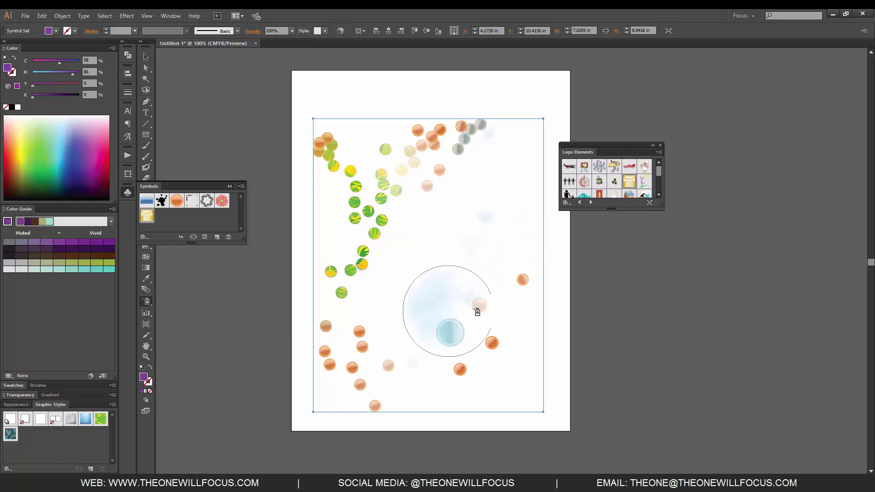
pyautogui.moveTo(477, 309)
pyautogui.mouseDown()
pyautogui.moveTo(479, 286)
pyautogui.moveTo(425, 249)
pyautogui.moveTo(472, 229)
pyautogui.moveTo(393, 201)
pyautogui.mouseUp()
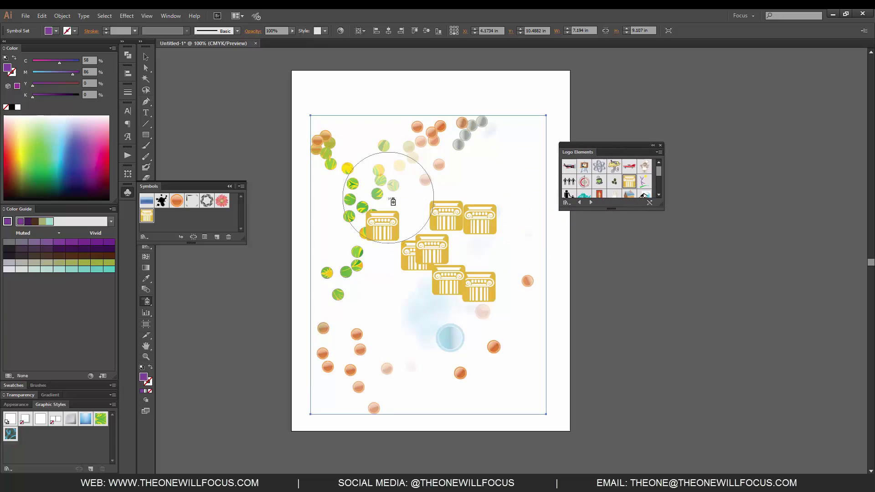